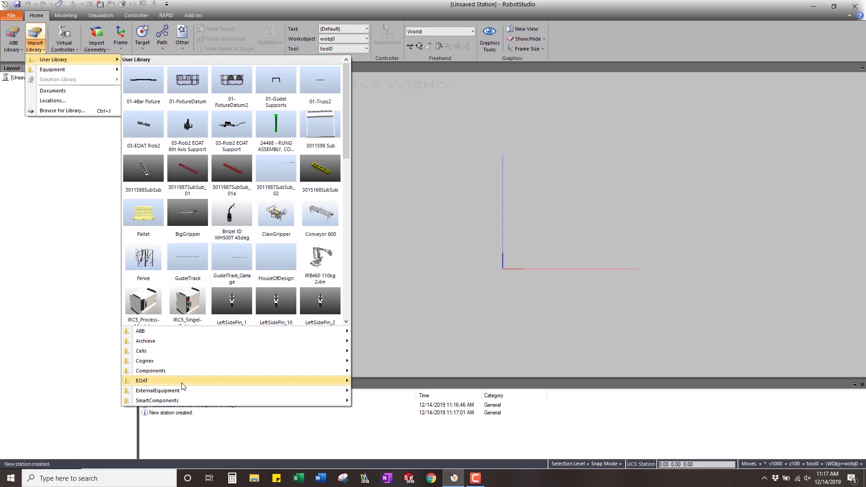
Import Actuator1 and Actuator2 from the ExternalEquipment folder of the user library
{"action": "mouse_move", "coordinate": [217, 391]}
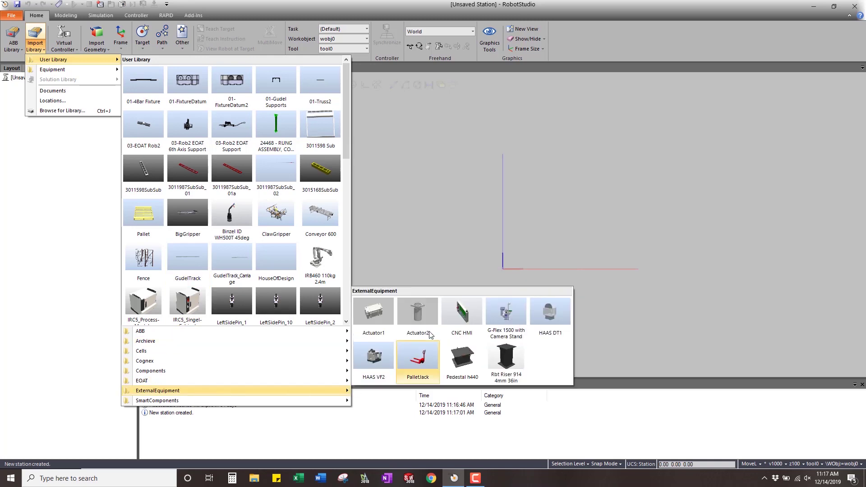
{"action": "left_click", "coordinate": [378, 310]}
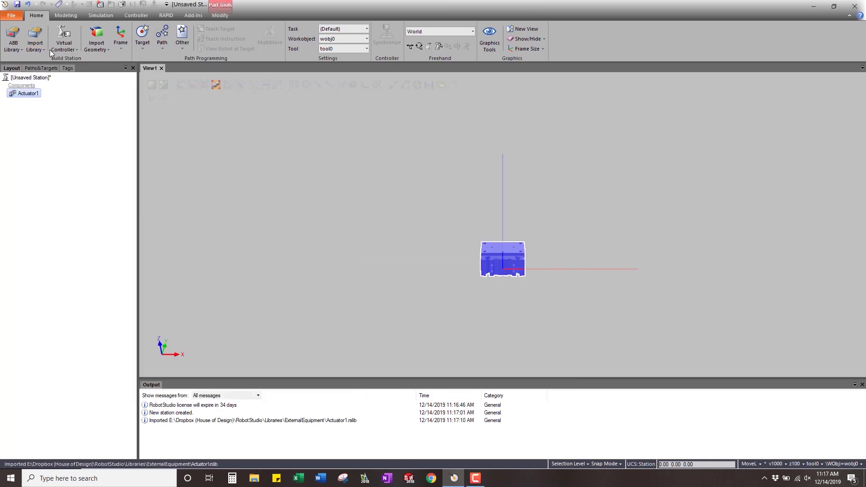
{"action": "left_click", "coordinate": [36, 49]}
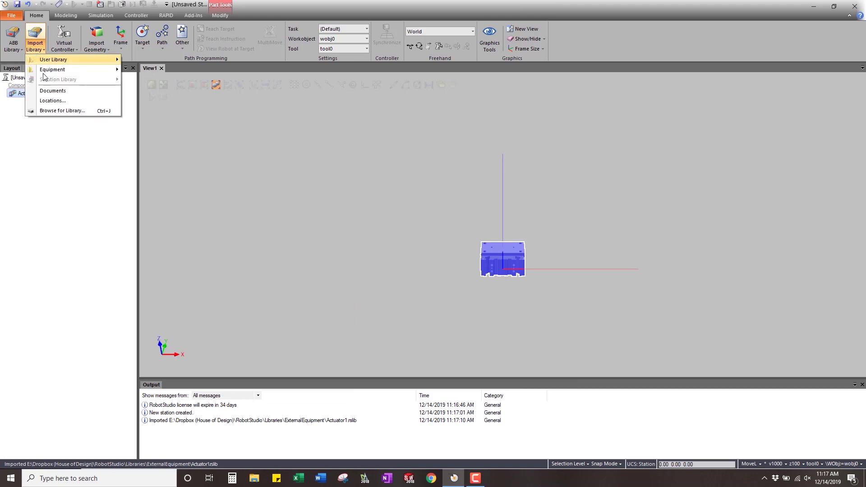
{"action": "mouse_move", "coordinate": [68, 60]}
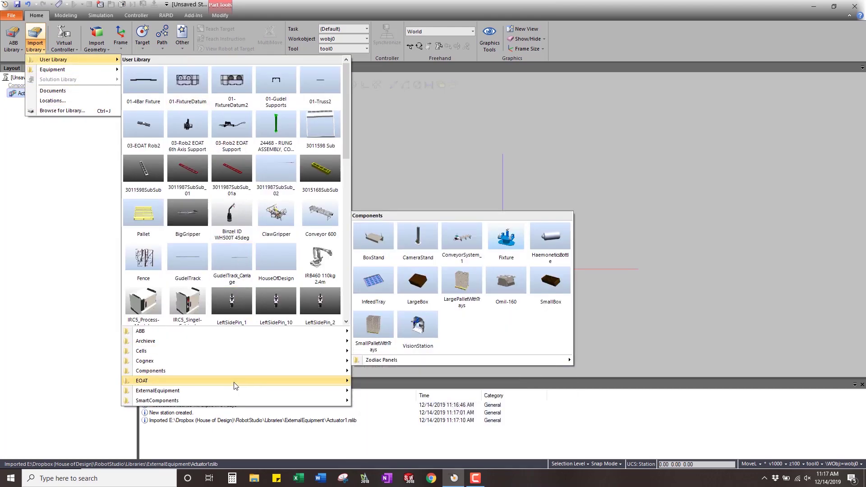
{"action": "mouse_move", "coordinate": [236, 392]}
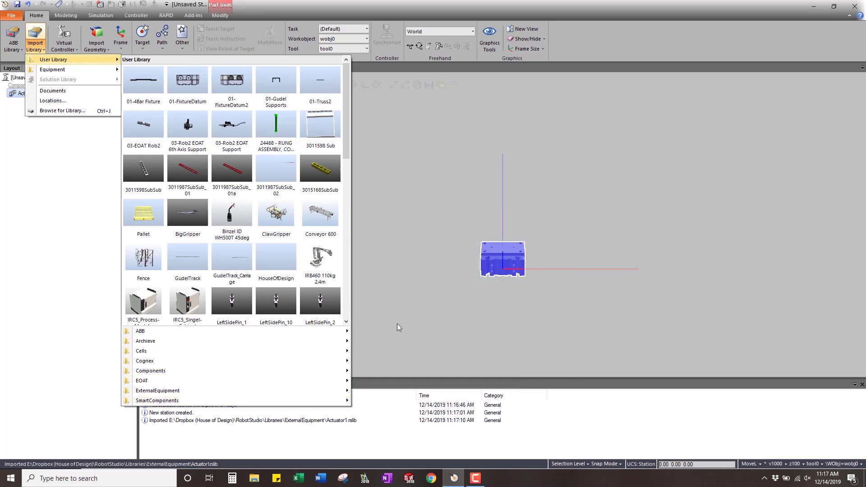
{"action": "mouse_move", "coordinate": [346, 396]}
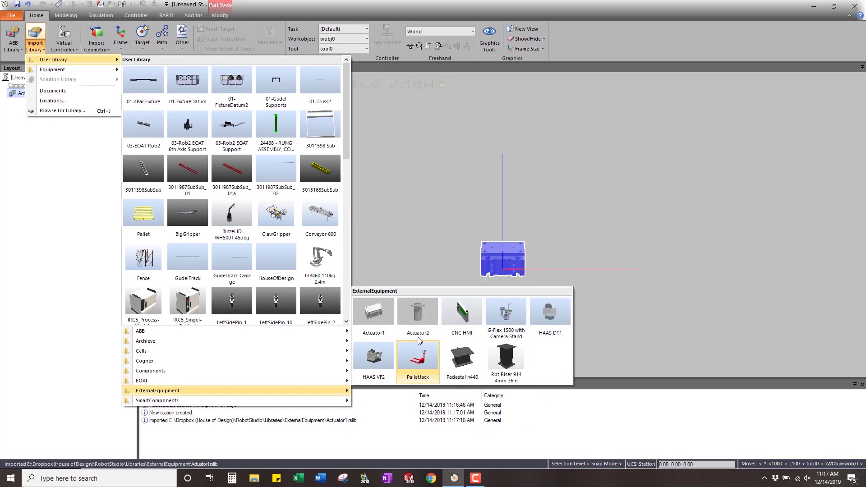
{"action": "left_click", "coordinate": [418, 314]}
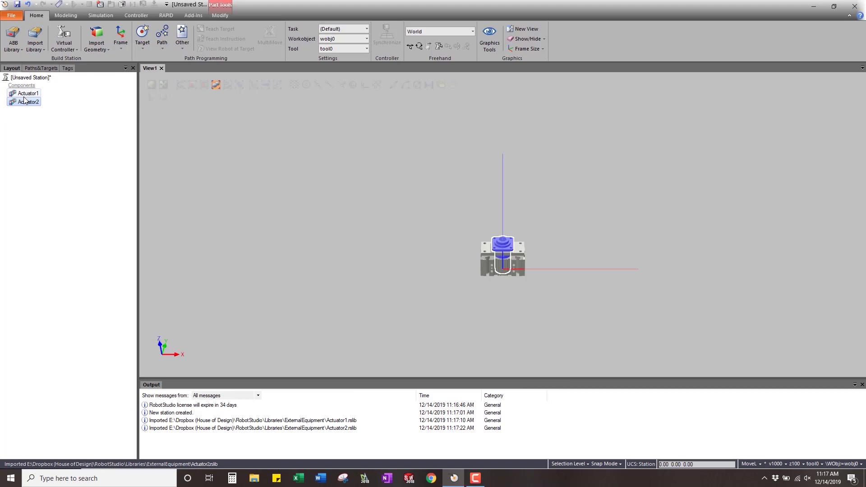
Import two copies of the Actuator 2 Position smart component from the user library's SmartComponents folder
{"action": "left_click", "coordinate": [39, 48]}
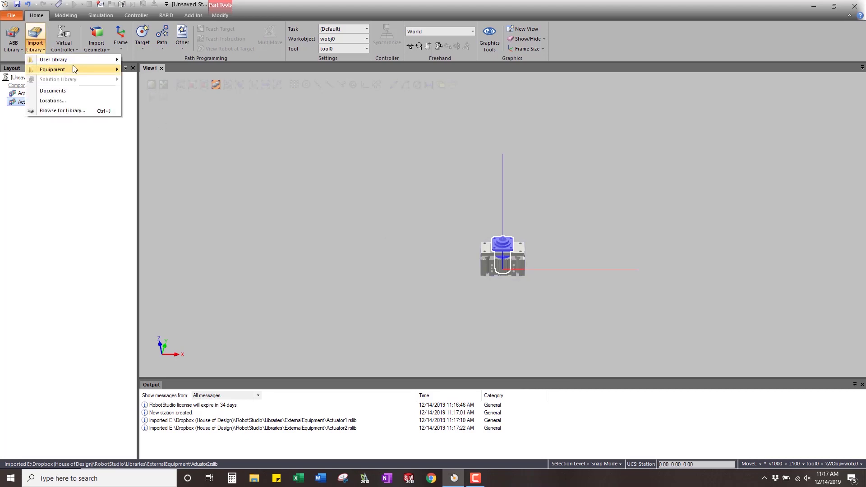
{"action": "mouse_move", "coordinate": [342, 403]}
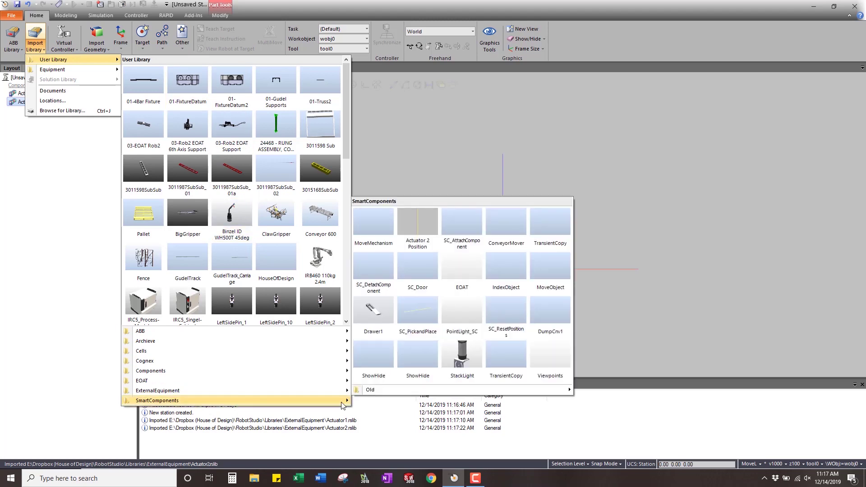
{"action": "left_click", "coordinate": [418, 228]}
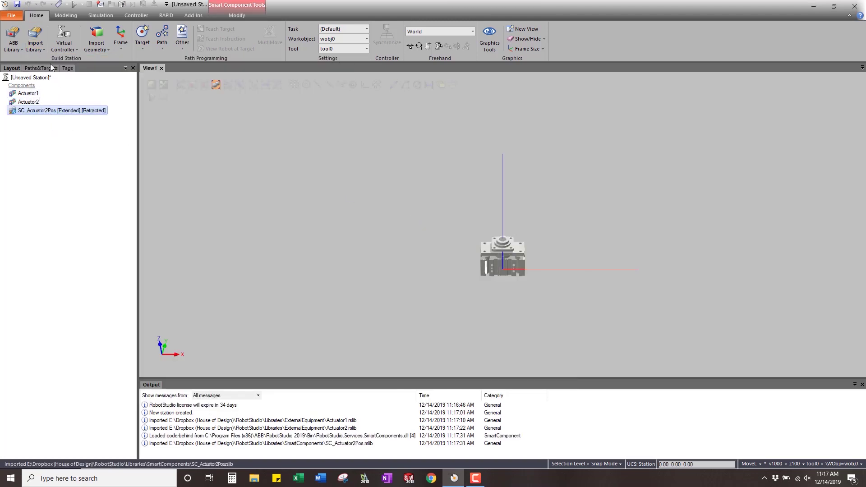
{"action": "left_click", "coordinate": [35, 46]}
{"action": "mouse_move", "coordinate": [68, 60]}
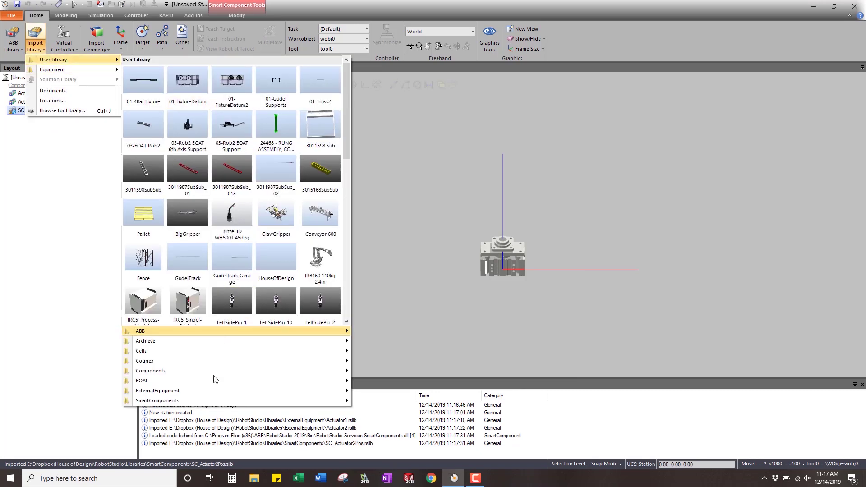
{"action": "mouse_move", "coordinate": [214, 403]}
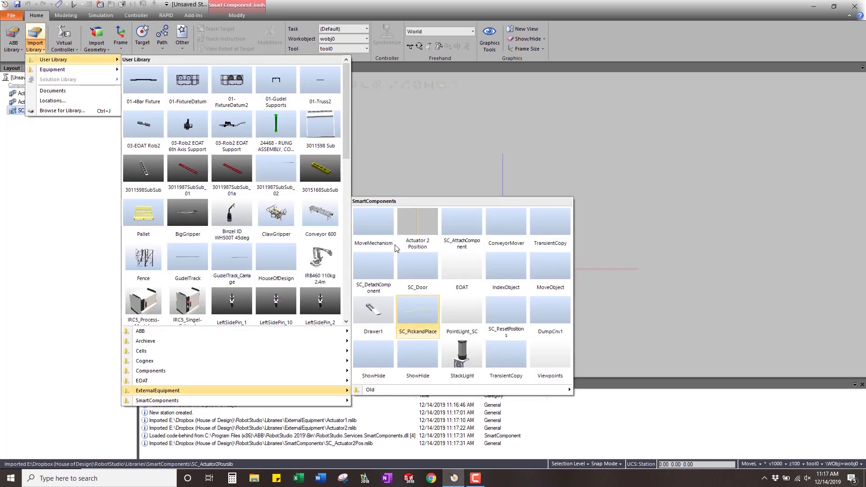
{"action": "left_click", "coordinate": [409, 226]}
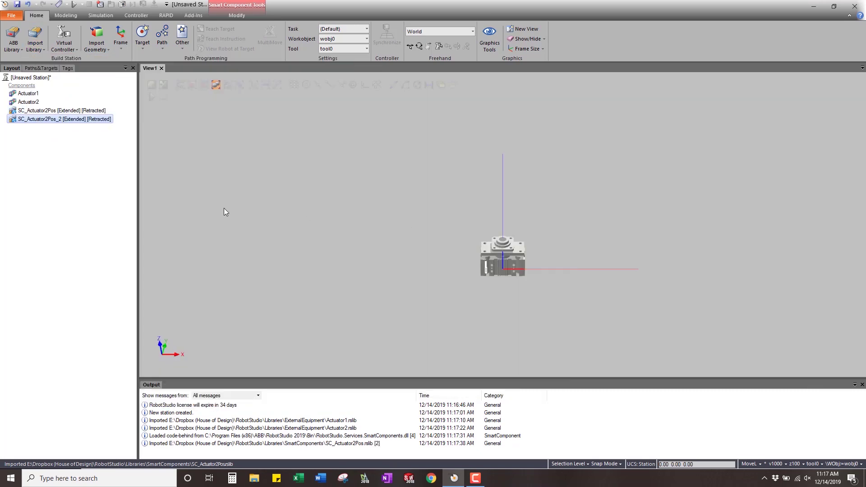
Rename the two imported smart components as SC_Actuator1 and SC_Actuator2
{"action": "left_click", "coordinate": [48, 110]}
{"action": "left_click", "coordinate": [54, 110]}
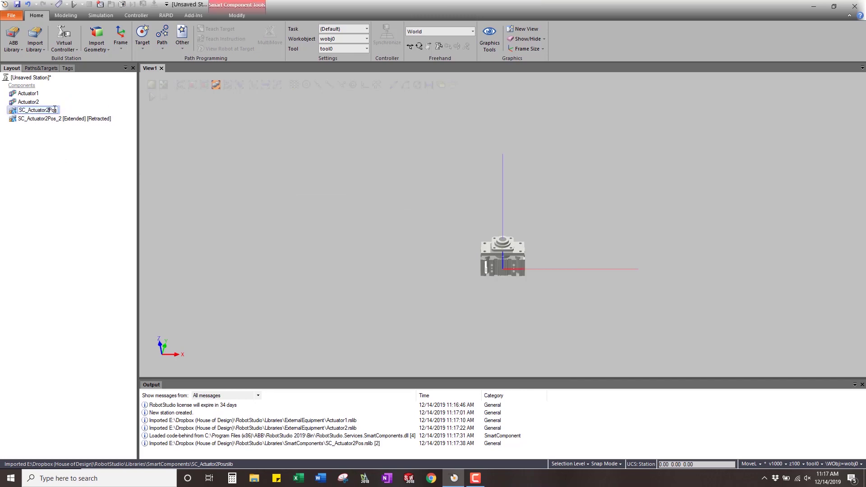
{"action": "mouse_move", "coordinate": [57, 110]}
{"action": "left_mouse_down"}
{"action": "mouse_move", "coordinate": [28, 110]}
{"action": "mouse_move", "coordinate": [49, 113]}
{"action": "left_mouse_up"}
{"action": "key", "text": "BackSpace"}
{"action": "left_click", "coordinate": [55, 120]}
{"action": "left_click", "coordinate": [52, 119]}
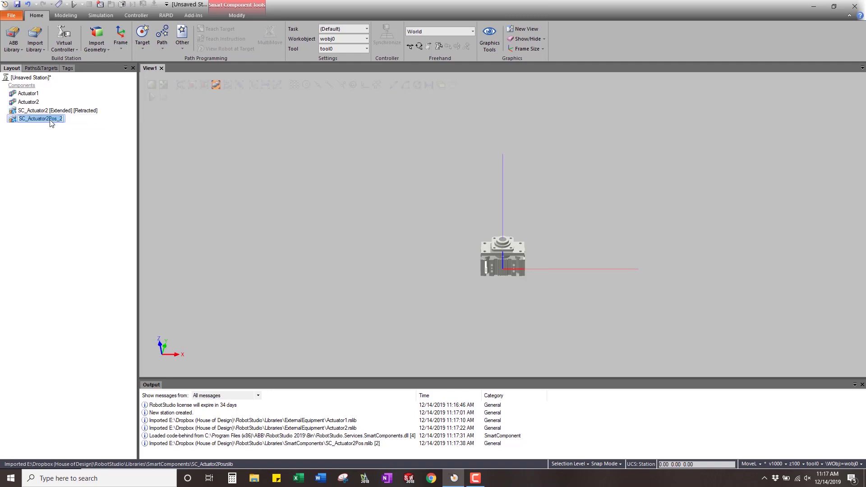
{"action": "left_click_drag", "start_coordinate": [48, 118], "coordinate": [83, 119]}
{"action": "type", "text": "1"}
{"action": "left_click", "coordinate": [77, 134]}
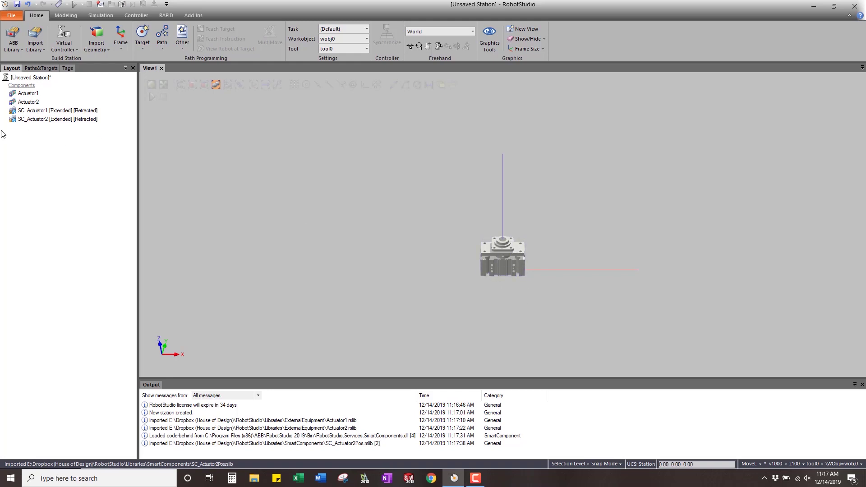
Hide Actuator2 and the SC_Actuator2 smart component
{"action": "left_click", "coordinate": [31, 103]}
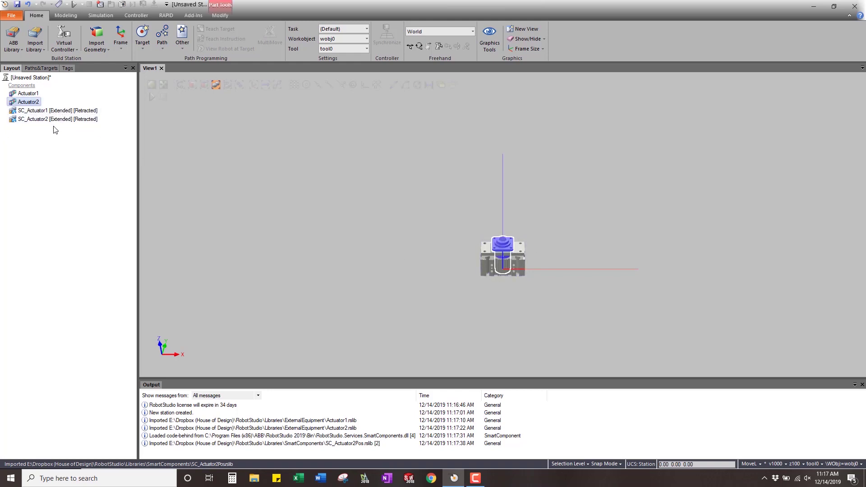
{"action": "left_click", "coordinate": [44, 119], "text": "ctrl"}
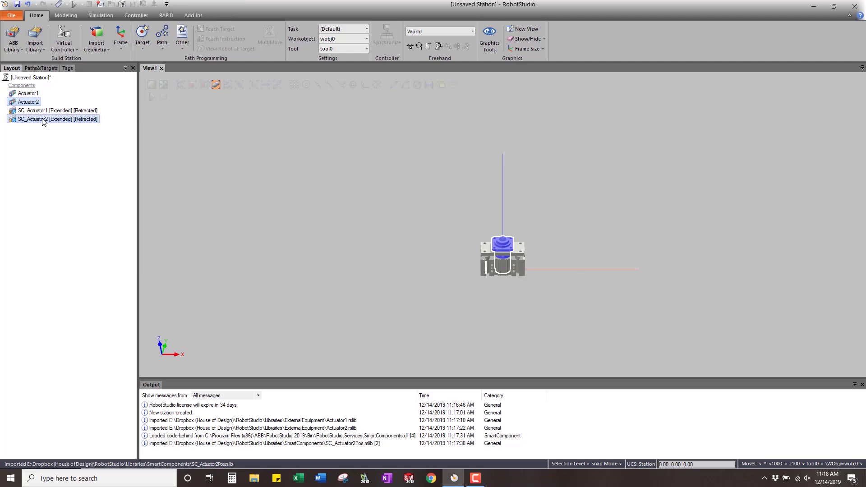
{"action": "right_click", "coordinate": [43, 120]}
{"action": "left_click", "coordinate": [47, 174]}
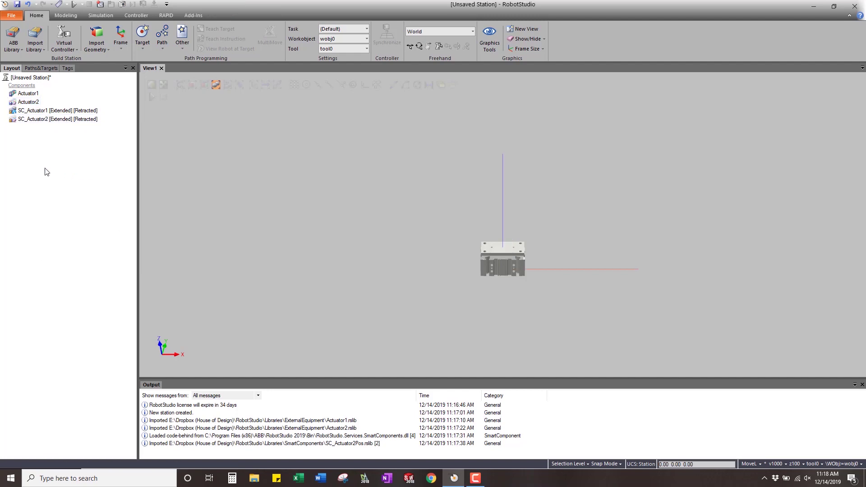
Disconnect Actuator1 from its library to expose its bodies, and add an empty part to the station
{"action": "left_click", "coordinate": [26, 94]}
{"action": "right_click", "coordinate": [26, 94]}
{"action": "left_click", "coordinate": [49, 141]}
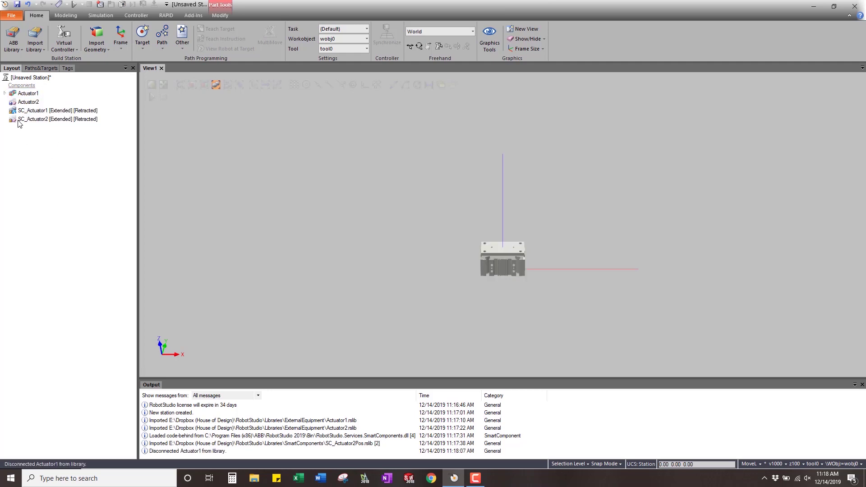
{"action": "left_click", "coordinate": [5, 93]}
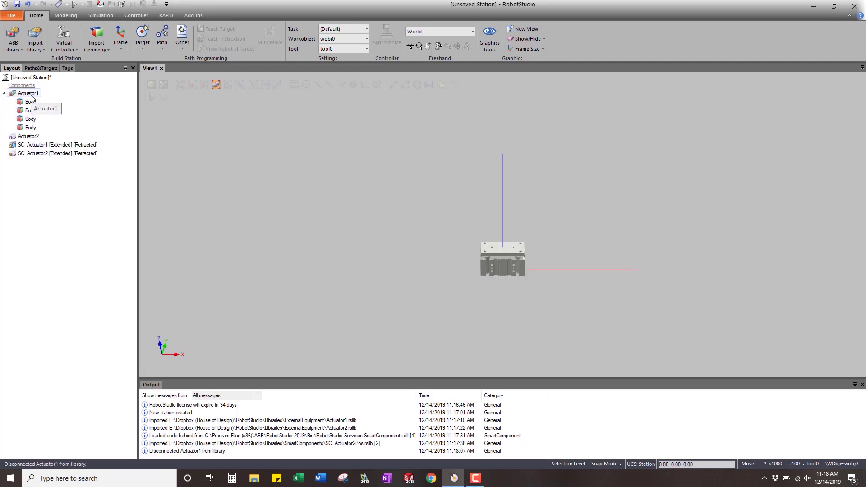
{"action": "left_click", "coordinate": [67, 16]}
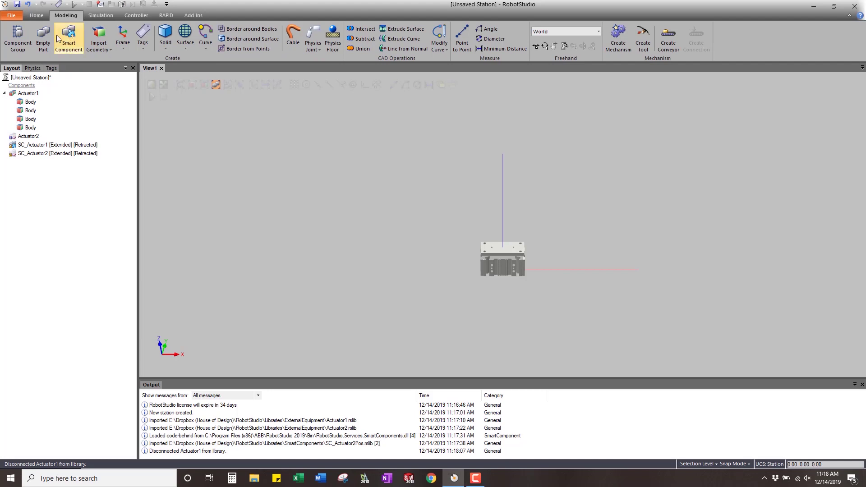
{"action": "left_click", "coordinate": [44, 38]}
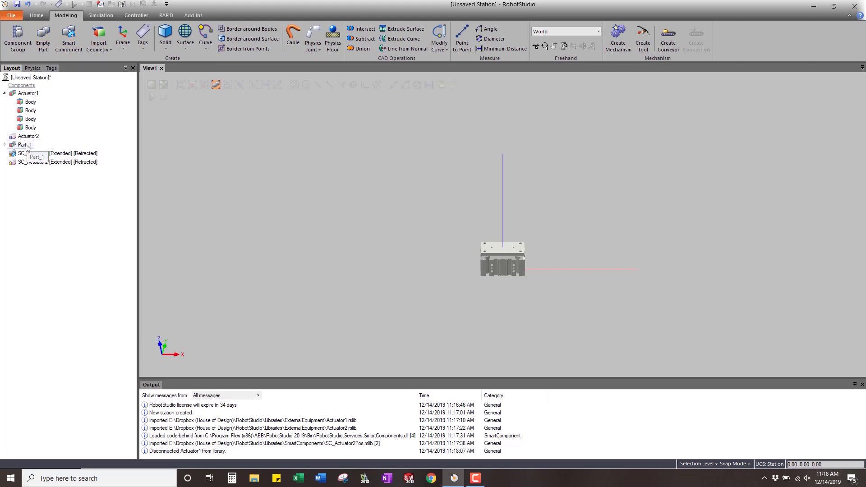
Rename the Actuator1 part as Actuator1Body
{"action": "left_click", "coordinate": [39, 93]}
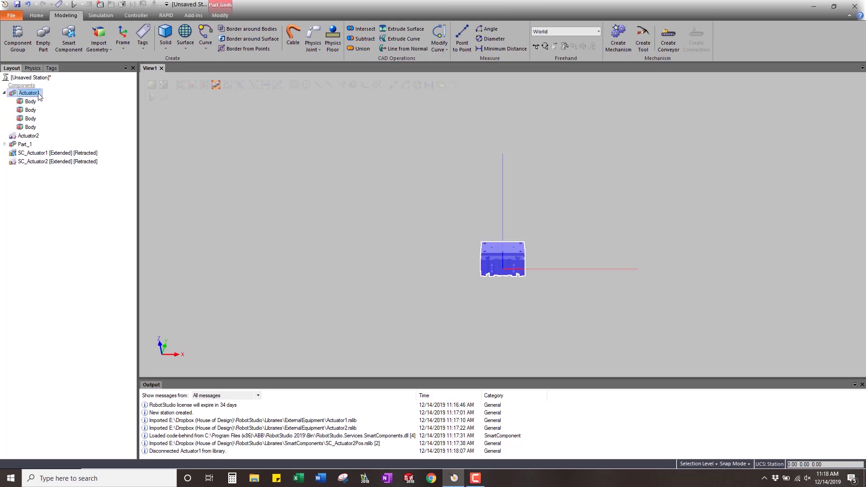
{"action": "left_click", "coordinate": [40, 93]}
{"action": "key", "text": "Escape"}
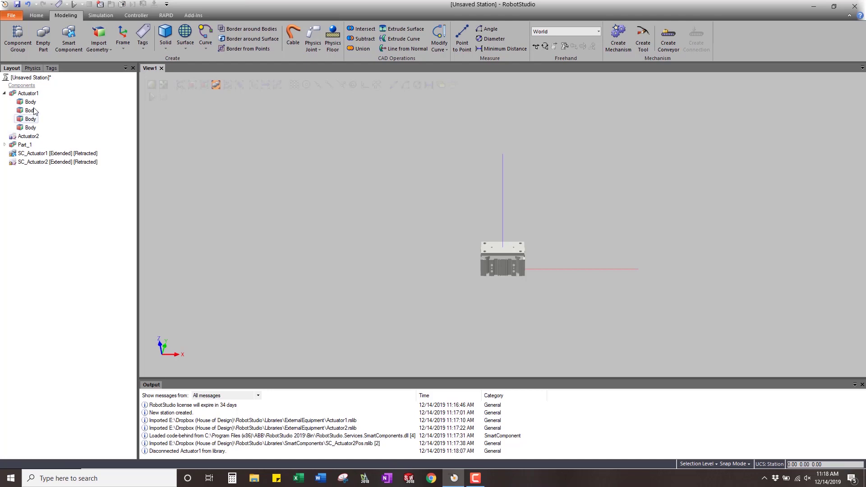
{"action": "left_click", "coordinate": [38, 93]}
{"action": "left_click", "coordinate": [39, 94]}
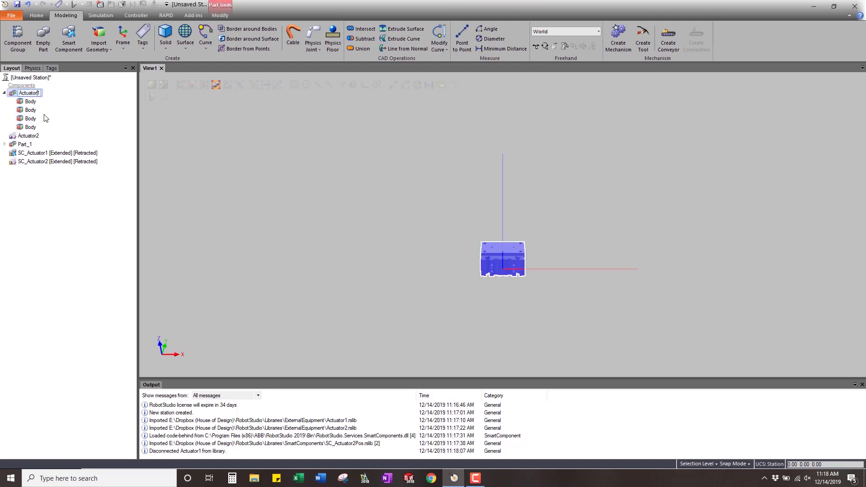
{"action": "type", "text": "Body"}
{"action": "key", "text": "Return"}
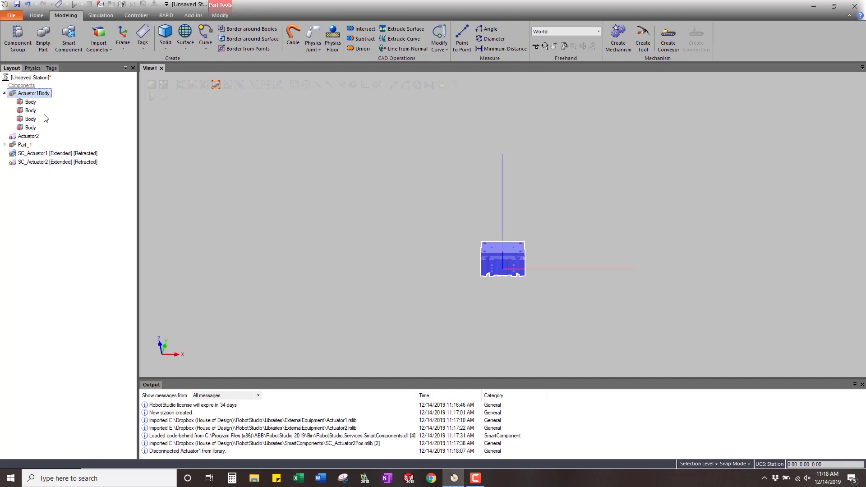
Rename the new empty part as Actuator1Cylinder
{"action": "left_click", "coordinate": [24, 145]}
{"action": "left_click", "coordinate": [23, 145]}
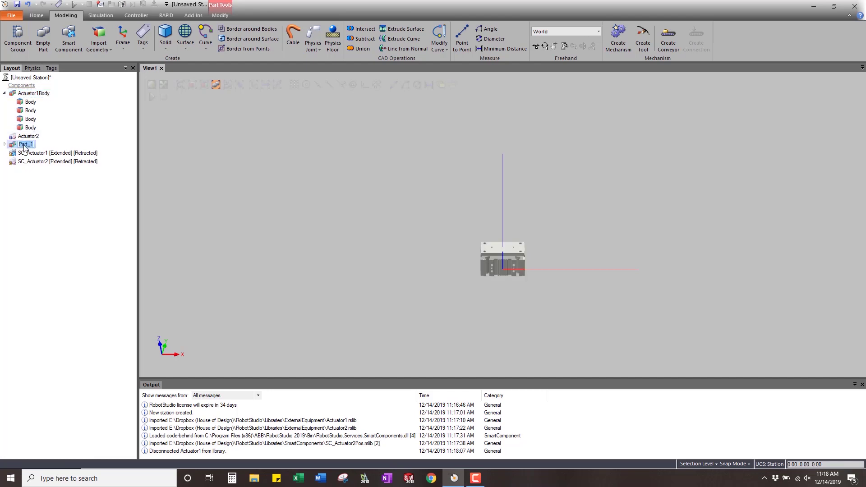
{"action": "type", "text": "Actuator1Cylinder"}
{"action": "key", "text": "Return"}
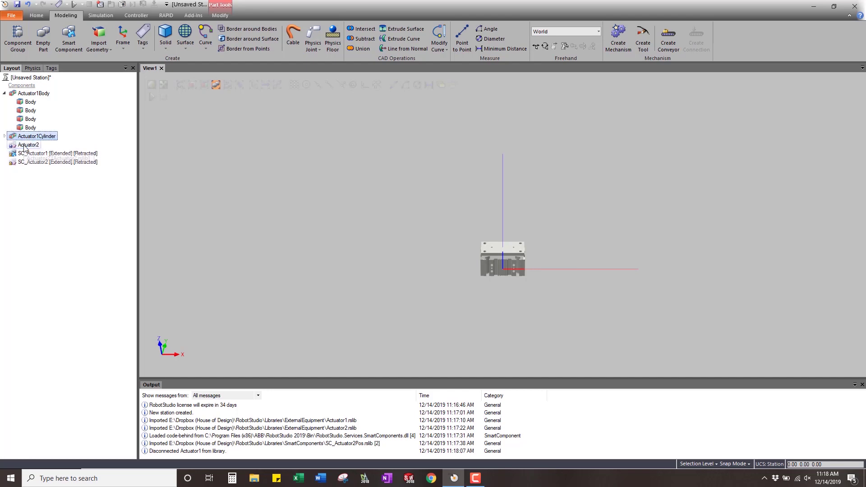
Move the top plate and rods body from Actuator1Body into Actuator1Cylinder and check the geometry of both parts
{"action": "left_click", "coordinate": [28, 111]}
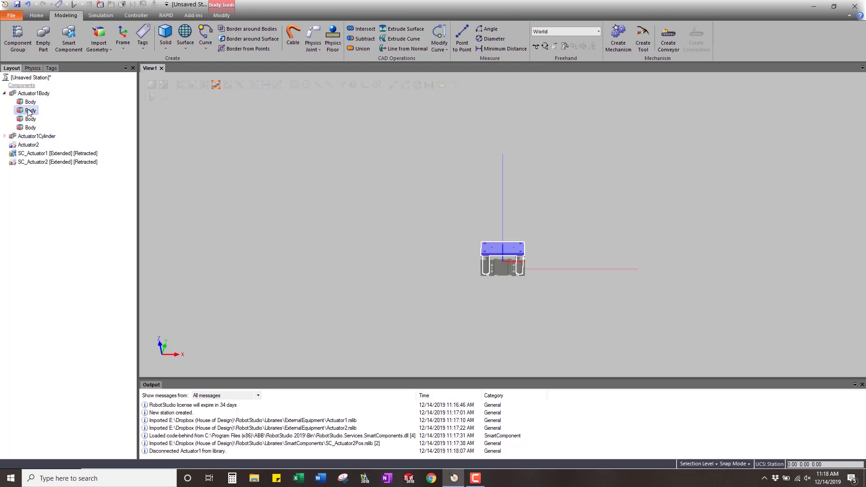
{"action": "left_click_drag", "start_coordinate": [28, 113], "coordinate": [41, 137]}
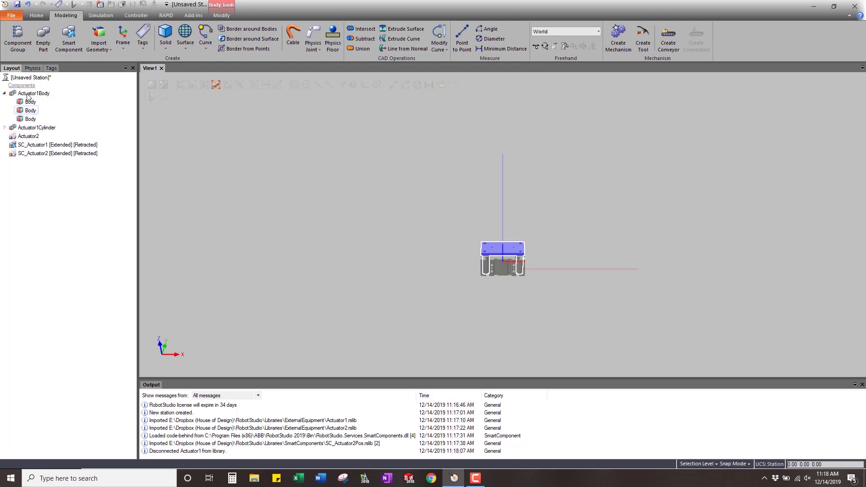
{"action": "left_click", "coordinate": [4, 93]}
{"action": "left_click", "coordinate": [32, 93]}
{"action": "left_click", "coordinate": [28, 102], "text": "ctrl"}
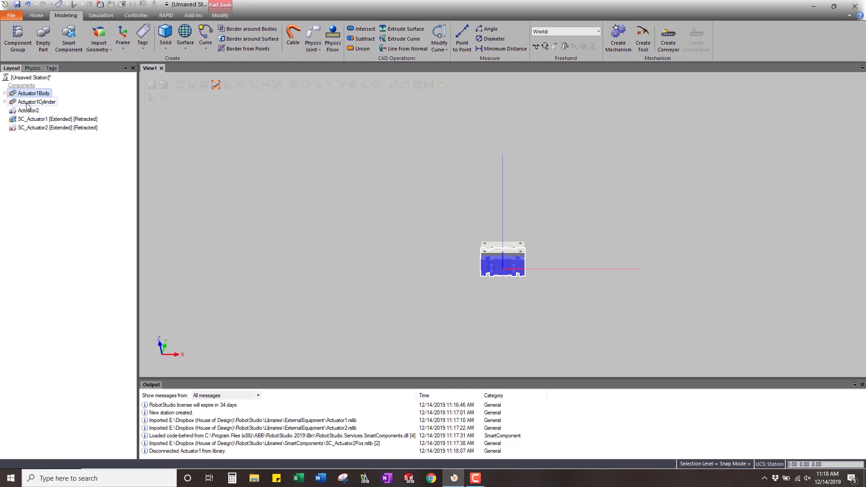
{"action": "left_click", "coordinate": [32, 104]}
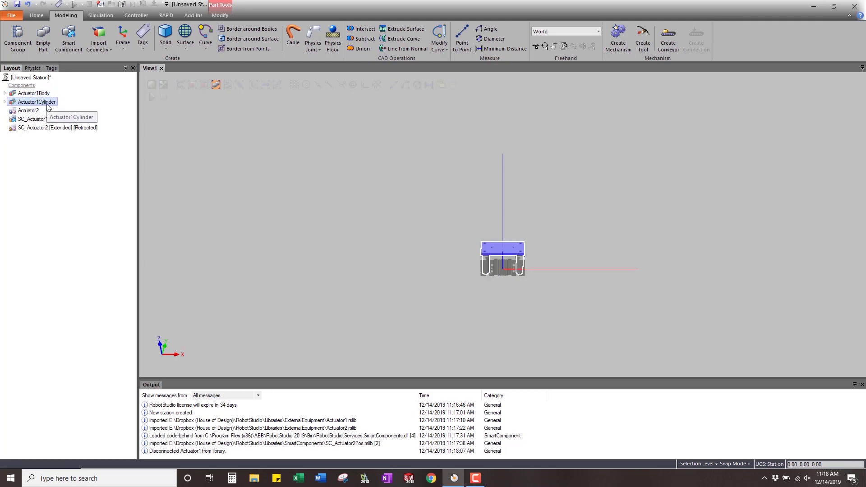
{"action": "left_click", "coordinate": [263, 169]}
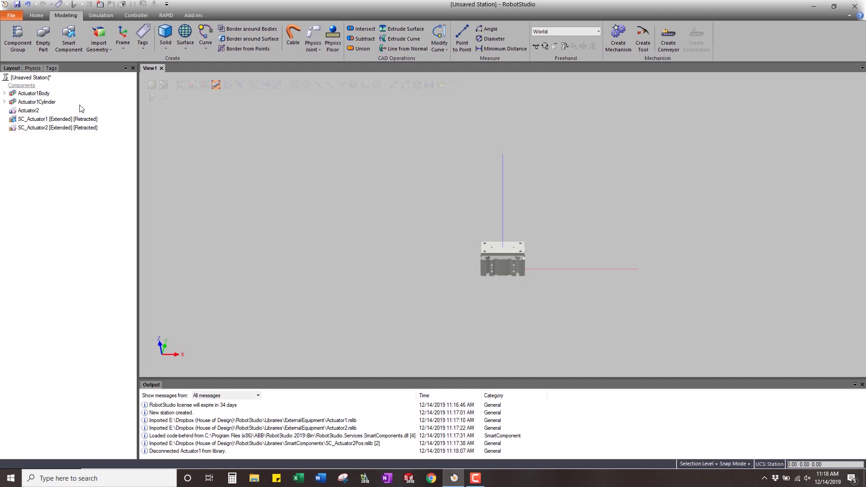
Start a new mechanism named Actuator1 with the mechanism type Device
{"action": "left_click", "coordinate": [622, 36]}
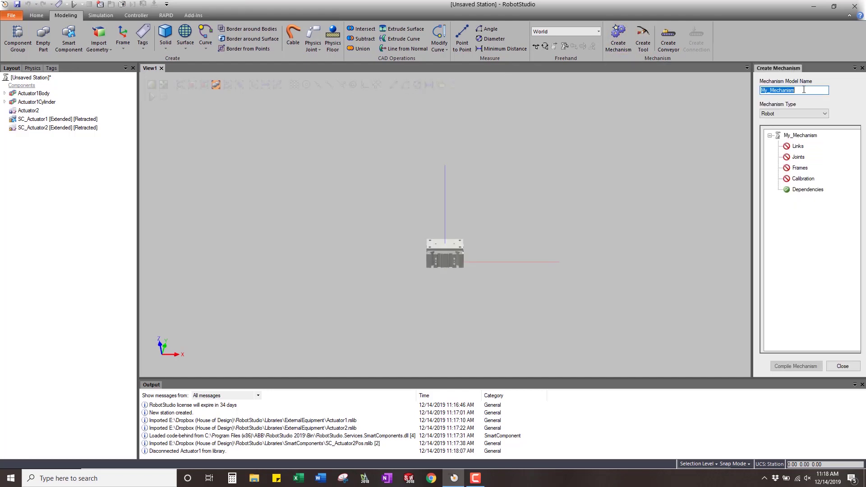
{"action": "type", "text": "Actuator1"}
{"action": "left_click", "coordinate": [812, 114]}
{"action": "left_click", "coordinate": [772, 142]}
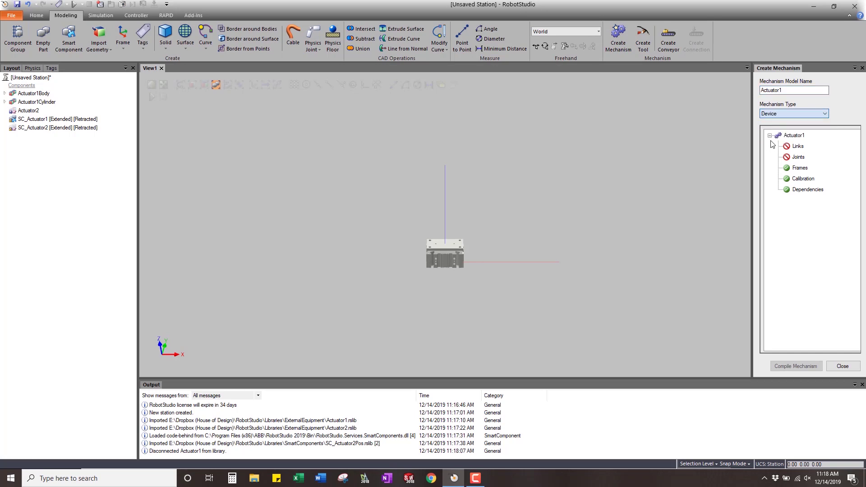
Add link L1 to the mechanism as the base link, using Actuator1Body as its component
{"action": "double_click", "coordinate": [798, 146]}
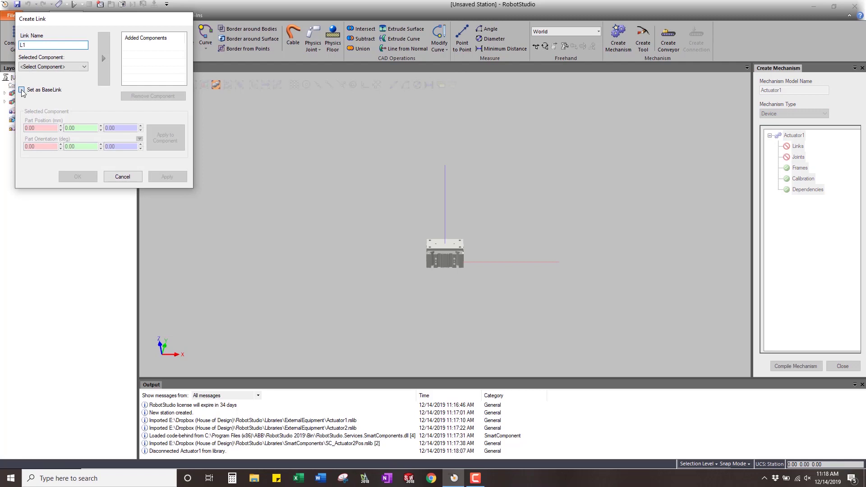
{"action": "left_click", "coordinate": [61, 67]}
{"action": "left_click", "coordinate": [41, 80]}
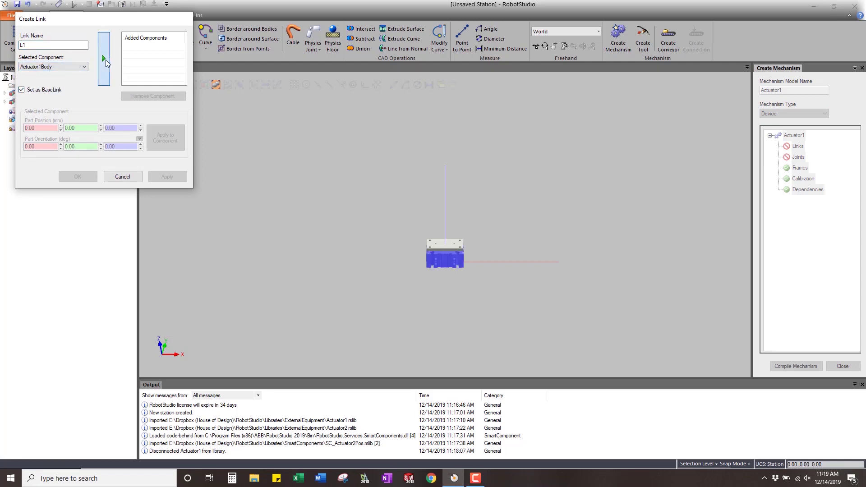
{"action": "left_click", "coordinate": [103, 58]}
{"action": "left_click", "coordinate": [167, 177]}
Add link L2 to the mechanism with Actuator1Cylinder as its component and finish creating links
{"action": "left_click", "coordinate": [65, 70]}
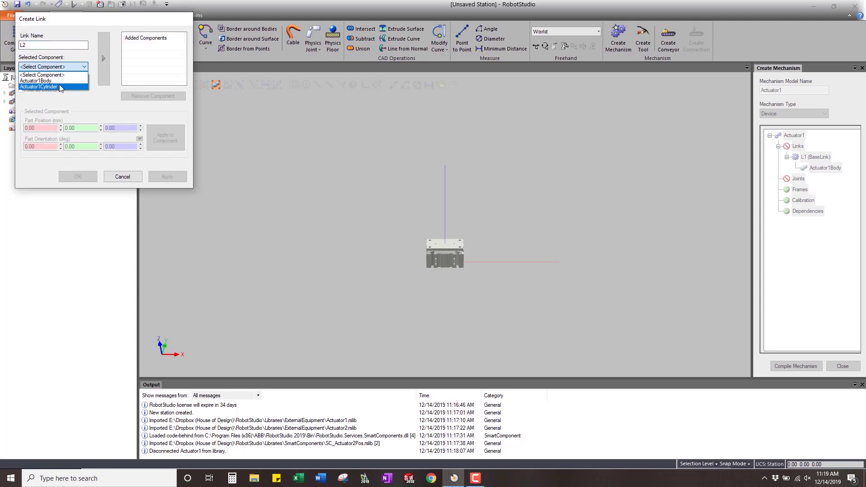
{"action": "left_click", "coordinate": [59, 87]}
{"action": "left_click", "coordinate": [104, 57]}
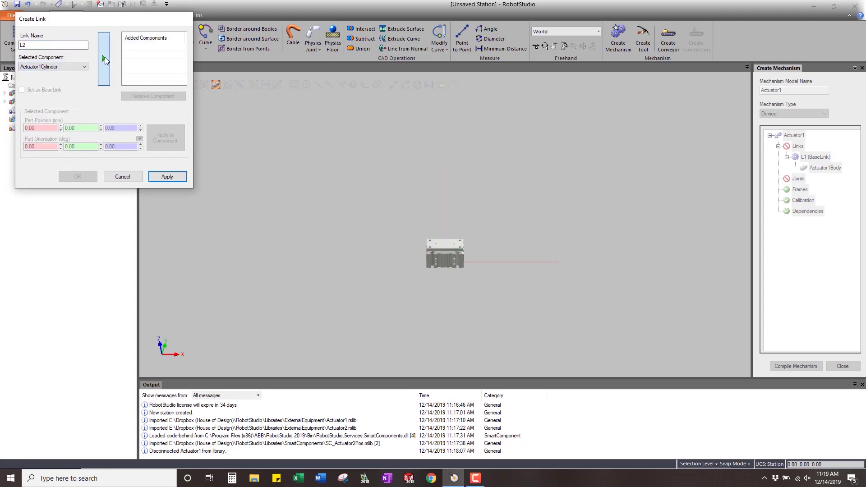
{"action": "left_click", "coordinate": [167, 177]}
{"action": "left_click", "coordinate": [121, 176]}
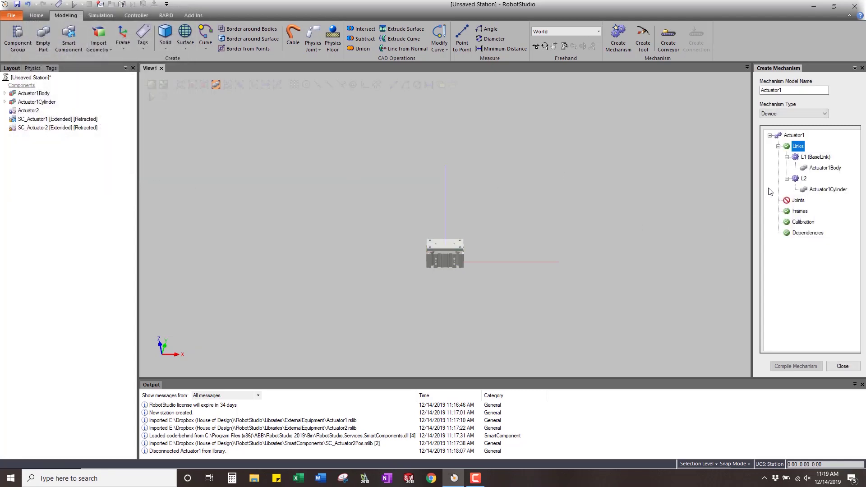
Create prismatic joint J1 between L1 and L2, with its second position at Z 50 mm and limits of 0 to 50 mm
{"action": "double_click", "coordinate": [799, 201]}
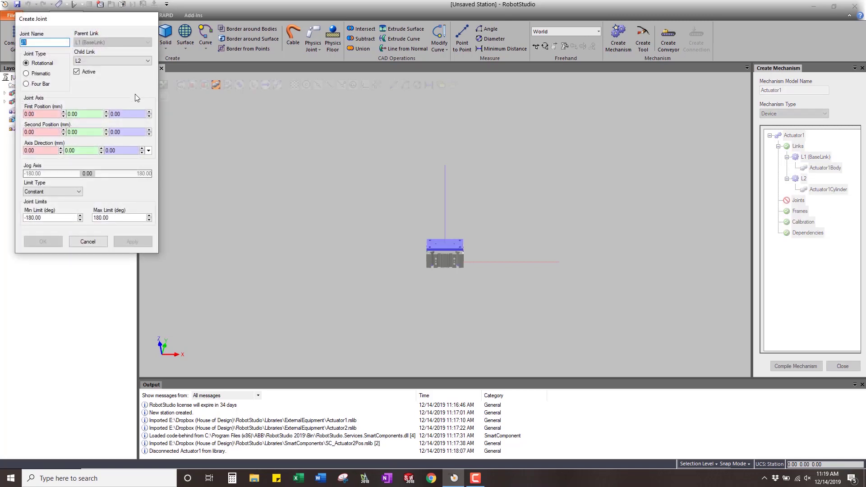
{"action": "left_click", "coordinate": [27, 74]}
{"action": "type", "text": "50"}
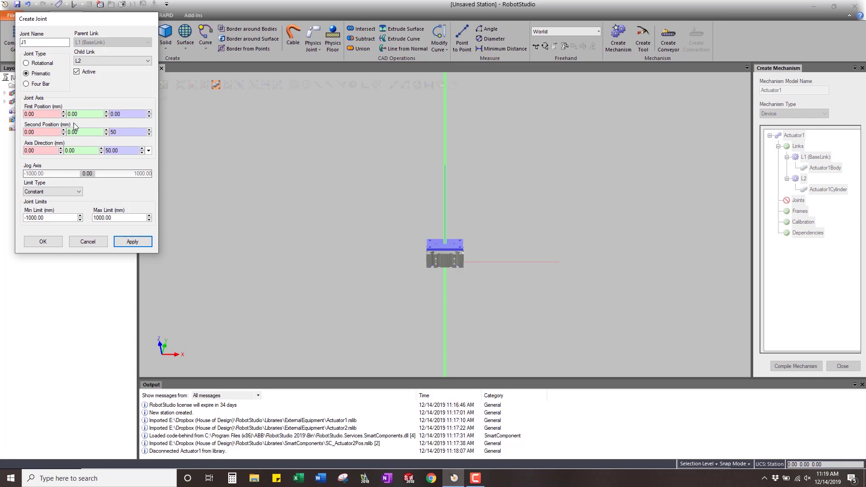
{"action": "left_click", "coordinate": [49, 219]}
{"action": "type", "text": "0"}
{"action": "left_click", "coordinate": [120, 220]}
{"action": "type", "text": "50"}
{"action": "mouse_move", "coordinate": [28, 174]}
{"action": "left_mouse_down"}
{"action": "mouse_move", "coordinate": [155, 182]}
{"action": "mouse_move", "coordinate": [30, 174]}
{"action": "left_mouse_up"}
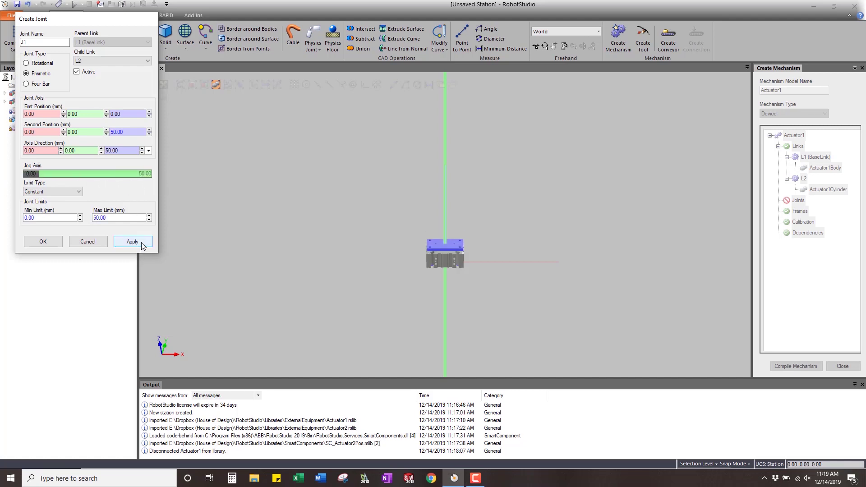
{"action": "left_click", "coordinate": [132, 242]}
{"action": "left_click", "coordinate": [84, 242]}
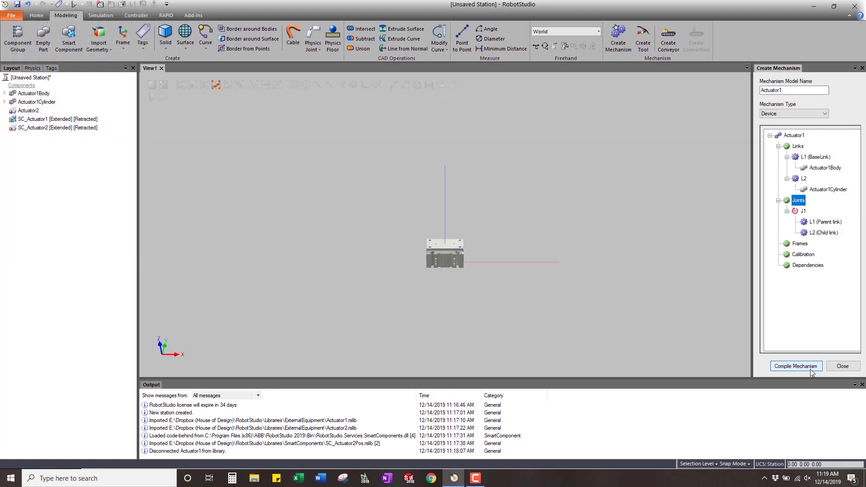
Compile the mechanism and add the poses Retracted at 0 and Extended at 50
{"action": "left_click", "coordinate": [797, 367]}
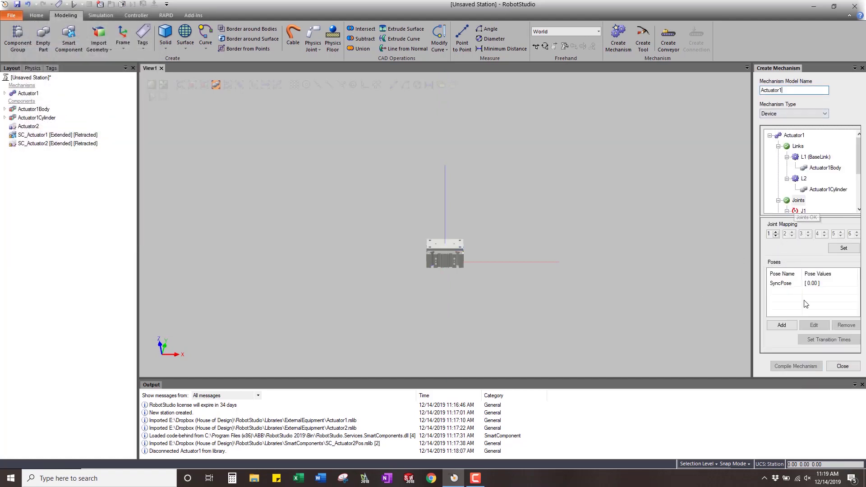
{"action": "left_click", "coordinate": [778, 326]}
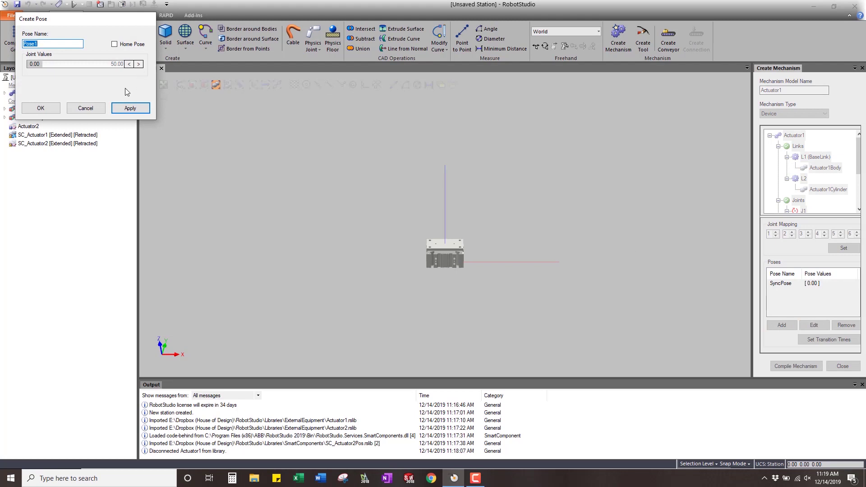
{"action": "type", "text": "Retracted"}
{"action": "left_click", "coordinate": [123, 109]}
{"action": "type", "text": "Extended"}
{"action": "left_click_drag", "start_coordinate": [39, 64], "coordinate": [126, 71]}
{"action": "left_click", "coordinate": [131, 108]}
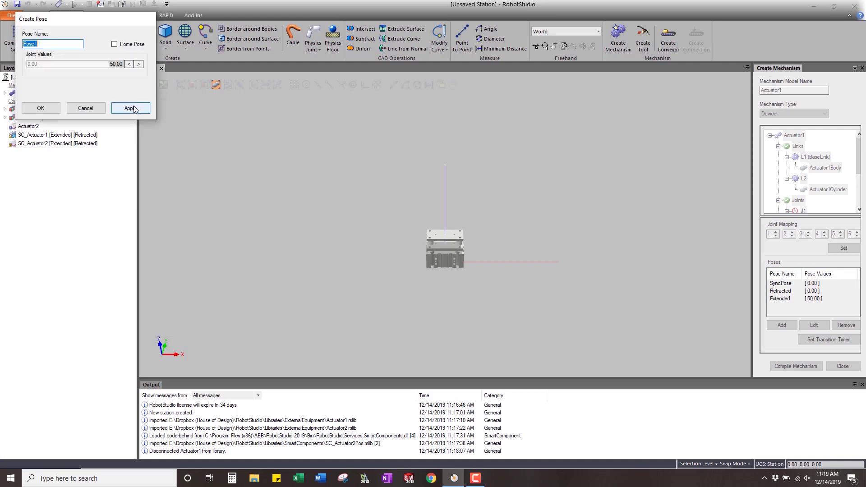
{"action": "left_click", "coordinate": [85, 109]}
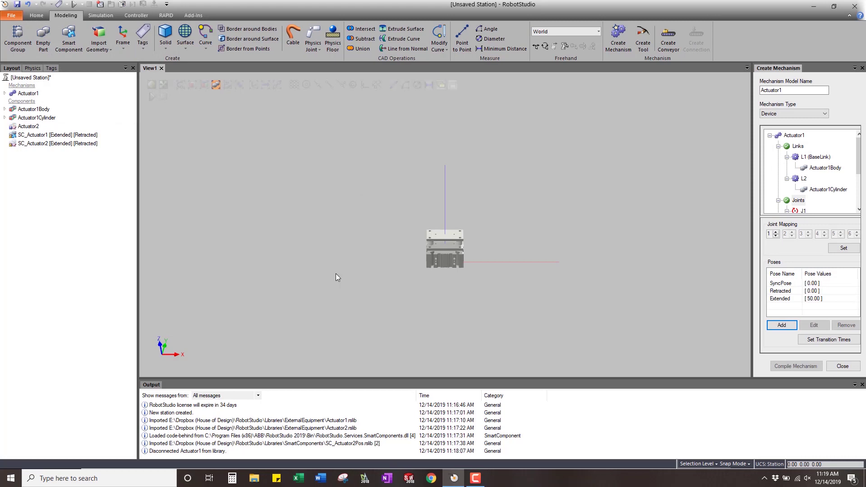
{"action": "left_click", "coordinate": [843, 366]}
Open joint jogging for the Actuator1 mechanism in a separate window and test the cylinder's travel
{"action": "right_click", "coordinate": [33, 96]}
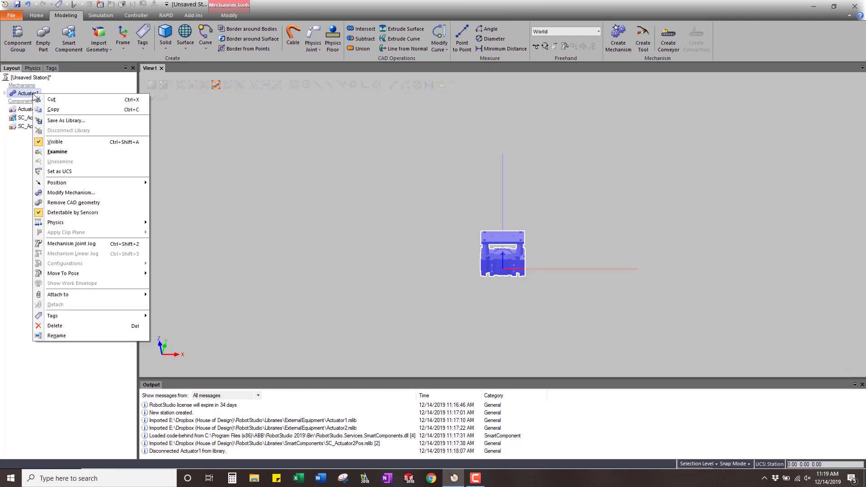
{"action": "left_click", "coordinate": [77, 246]}
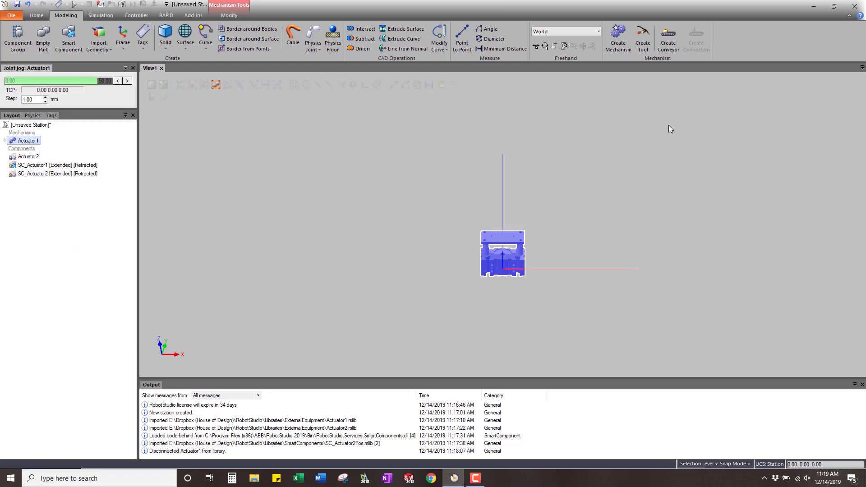
{"action": "left_click", "coordinate": [128, 69]}
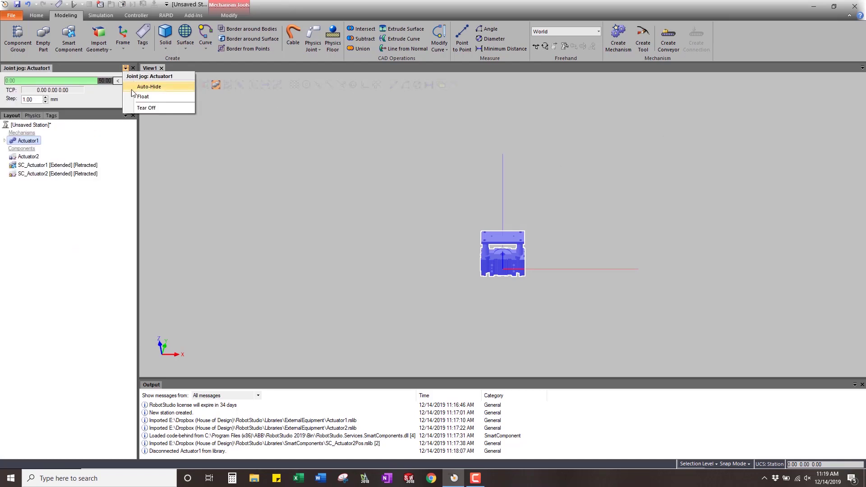
{"action": "left_click", "coordinate": [143, 108]}
{"action": "left_click_drag", "start_coordinate": [835, 54], "coordinate": [794, 40]}
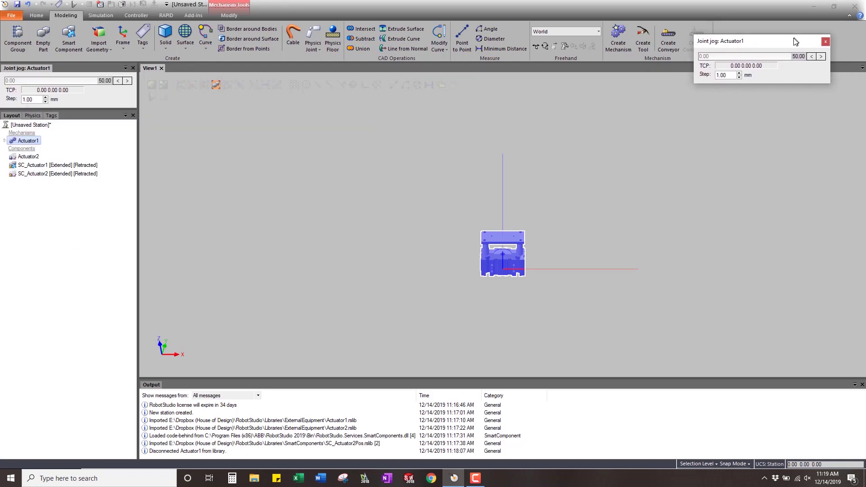
{"action": "left_click", "coordinate": [806, 56]}
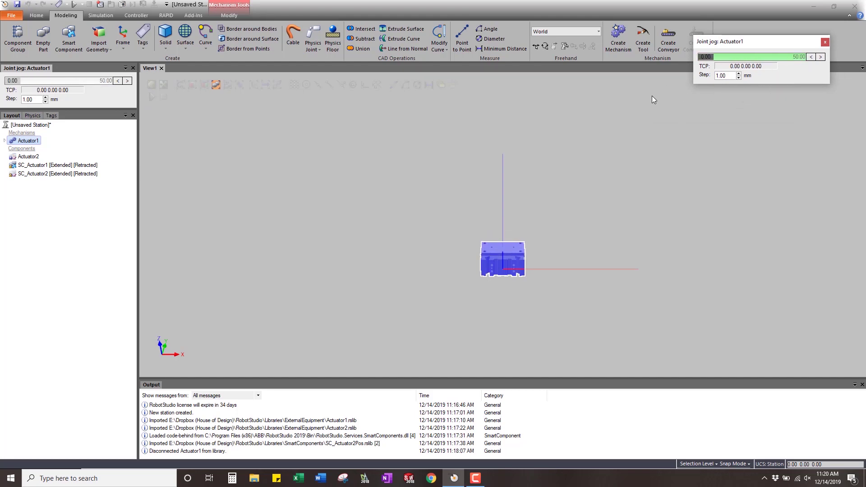
{"action": "left_click", "coordinate": [590, 187]}
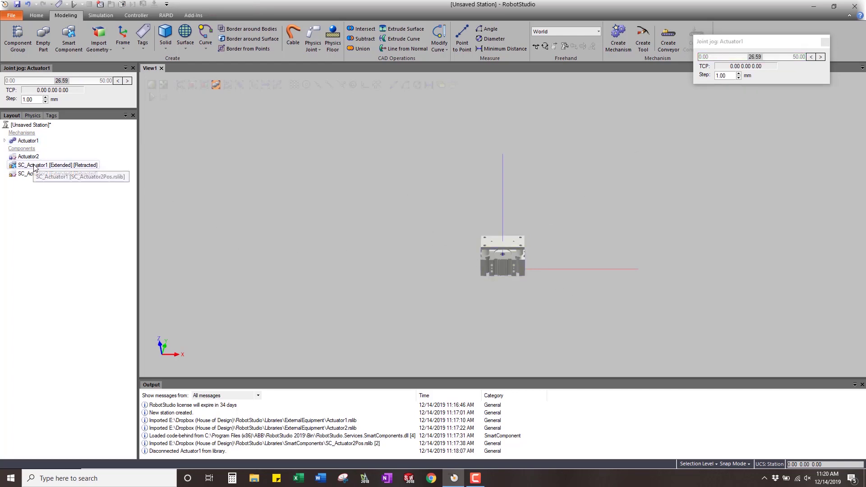
Open the properties of SC_Actuator1, view the actuator from below and jog its joint to 0
{"action": "left_click", "coordinate": [94, 166]}
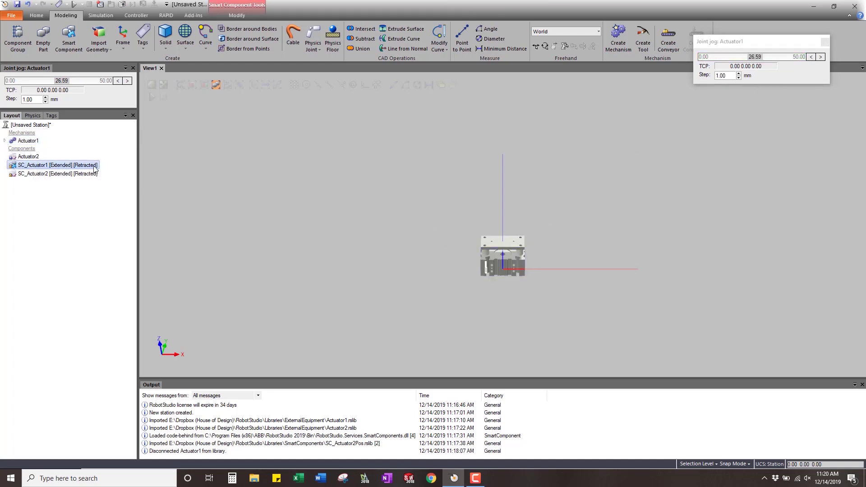
{"action": "right_click", "coordinate": [43, 168]}
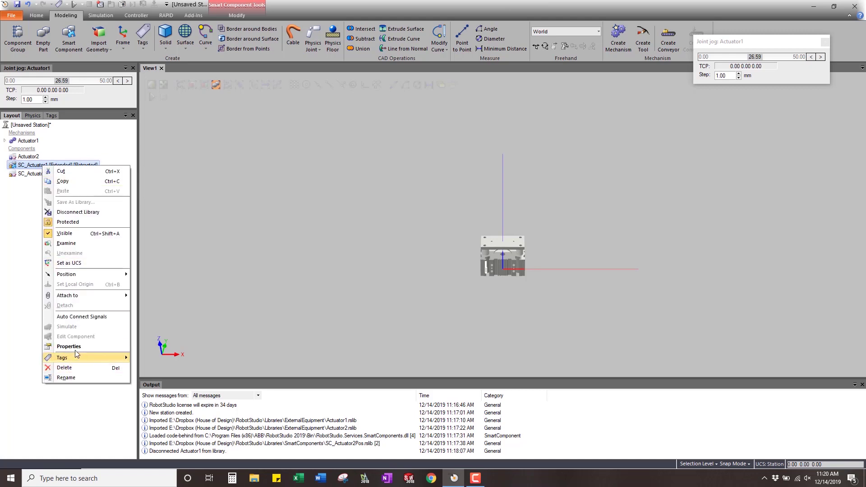
{"action": "left_click", "coordinate": [73, 355]}
{"action": "left_click", "coordinate": [255, 249]}
{"action": "left_click_drag", "start_coordinate": [465, 269], "coordinate": [553, 282], "text": "ctrl+shift"}
{"action": "scroll", "coordinate": [537, 264], "scroll_direction": "up", "scroll_amount": 2}
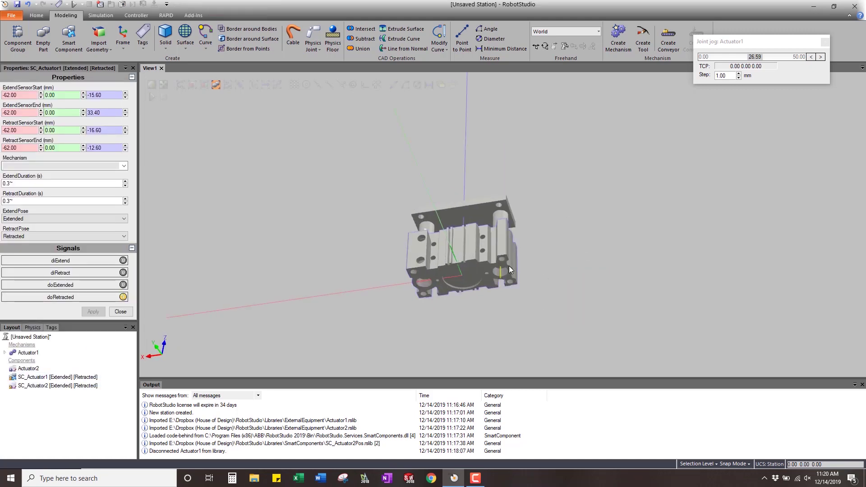
{"action": "scroll", "coordinate": [509, 266], "scroll_direction": "up", "scroll_amount": 3}
{"action": "left_click_drag", "start_coordinate": [755, 57], "coordinate": [703, 57]}
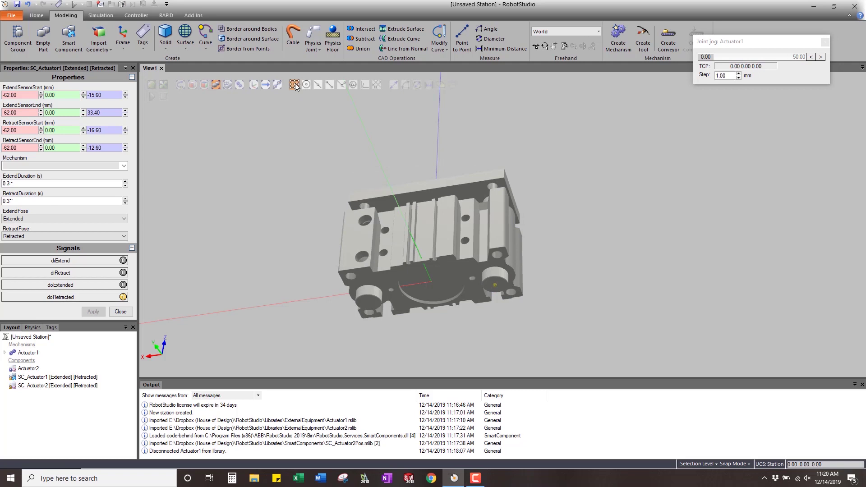
Set all four SC_Actuator1 sensor positions to the snapped center of the guide rod's lower end face, at -62, 0, -14.6 mm
{"action": "left_click", "coordinate": [294, 85]}
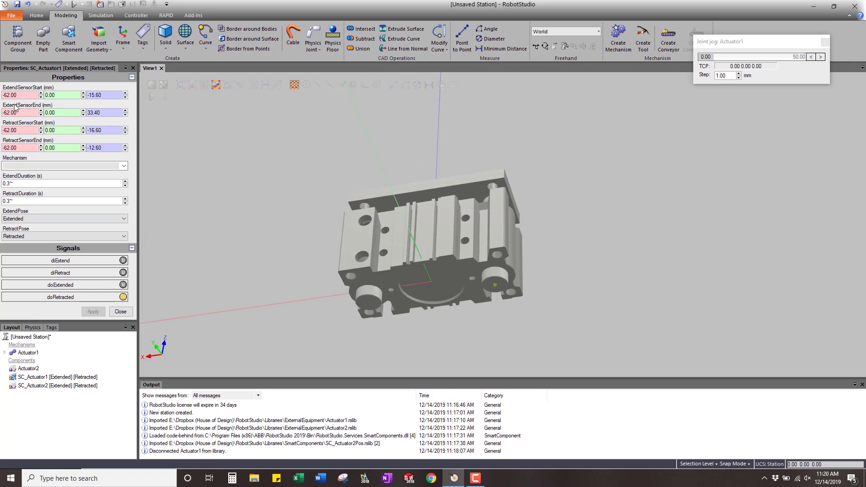
{"action": "left_click", "coordinate": [29, 95]}
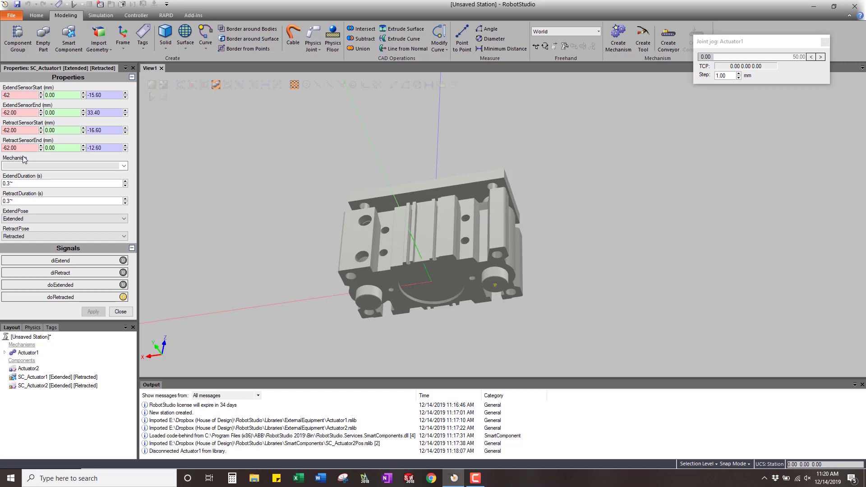
{"action": "scroll", "coordinate": [497, 283], "scroll_direction": "up", "scroll_amount": 5}
{"action": "left_click", "coordinate": [500, 281]}
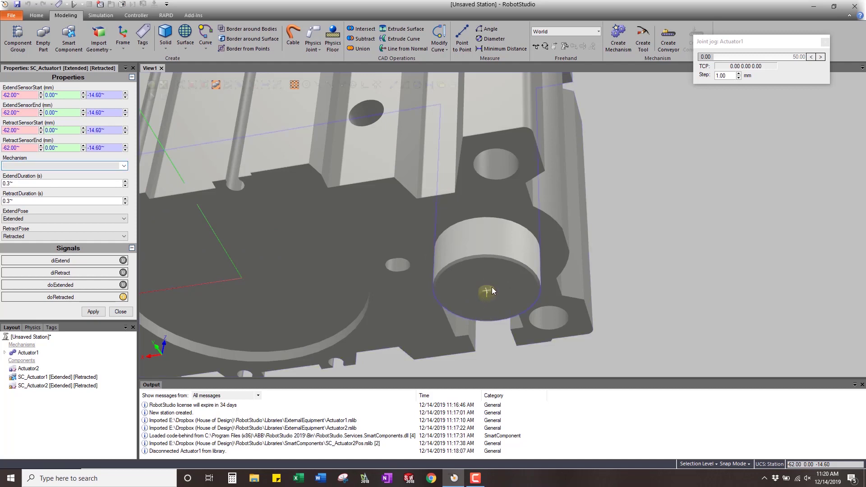
Set the sensor Z values to -15.60 for both starts, 33.40 for ExtendSensorEnd and -13.60 for RetractSensorEnd
{"action": "left_click", "coordinate": [114, 95]}
{"action": "key", "text": "Return"}
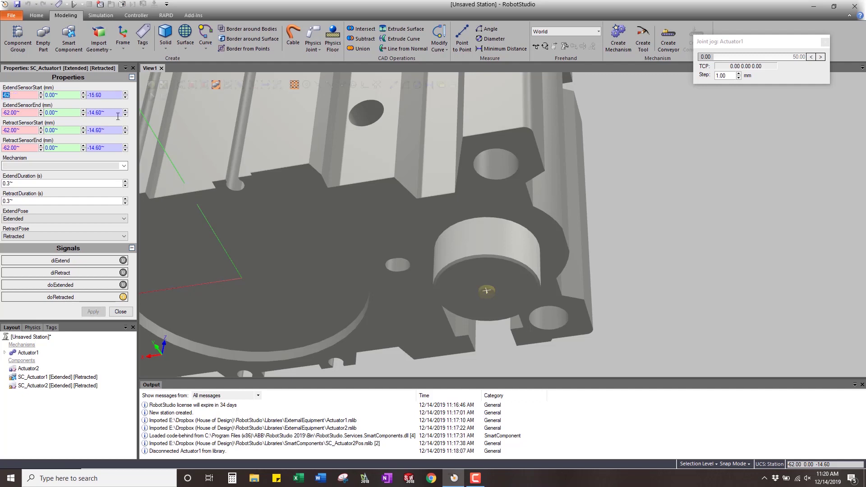
{"action": "left_click", "coordinate": [114, 131]}
{"action": "type", "text": "-1"}
{"action": "key", "text": "Return"}
{"action": "left_click", "coordinate": [110, 114]}
{"action": "type", "text": "+48"}
{"action": "key", "text": "Return"}
{"action": "left_click", "coordinate": [112, 148]}
{"action": "type", "text": "+1"}
{"action": "key", "text": "Return"}
Assign Actuator1 as the smart component's mechanism, check its durations and its Extended and Retracted poses, and apply the properties
{"action": "left_click", "coordinate": [126, 166]}
{"action": "left_click", "coordinate": [54, 174]}
{"action": "double_click", "coordinate": [46, 183]}
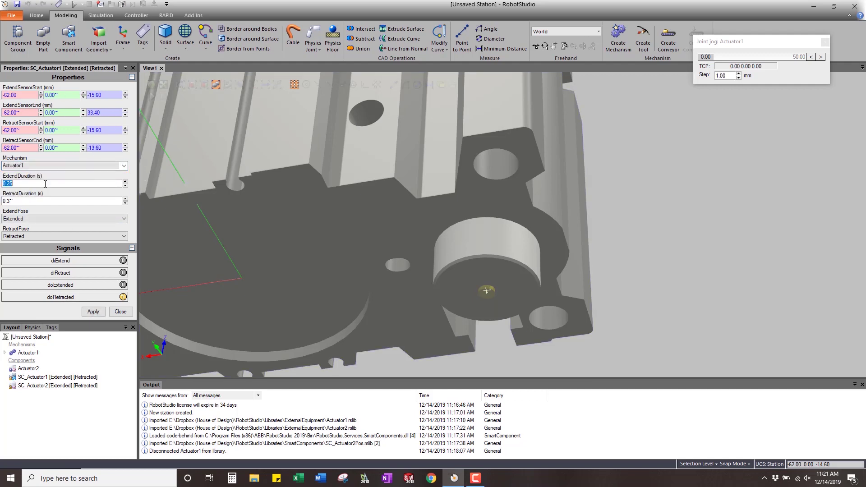
{"action": "left_click", "coordinate": [74, 217]}
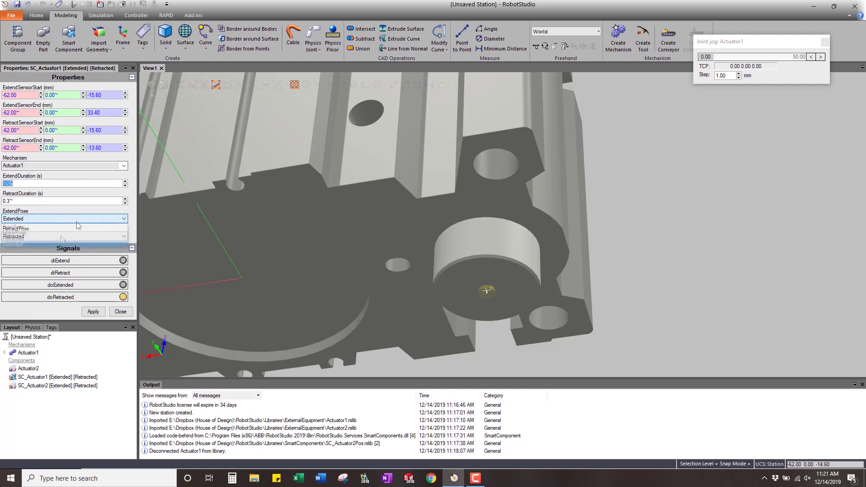
{"action": "left_click", "coordinate": [27, 206]}
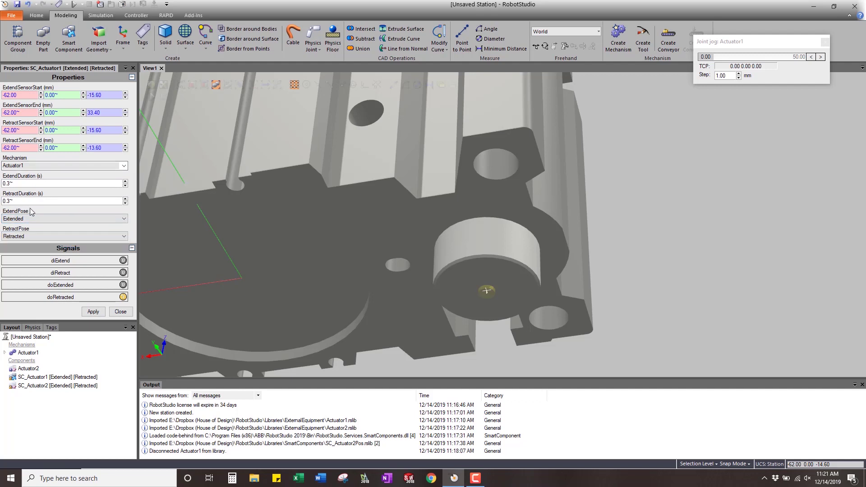
{"action": "left_click", "coordinate": [43, 236]}
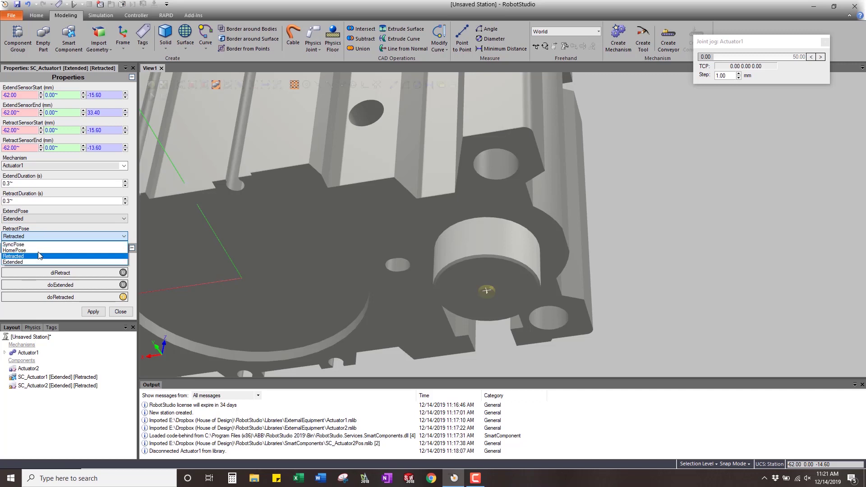
{"action": "left_click", "coordinate": [53, 230]}
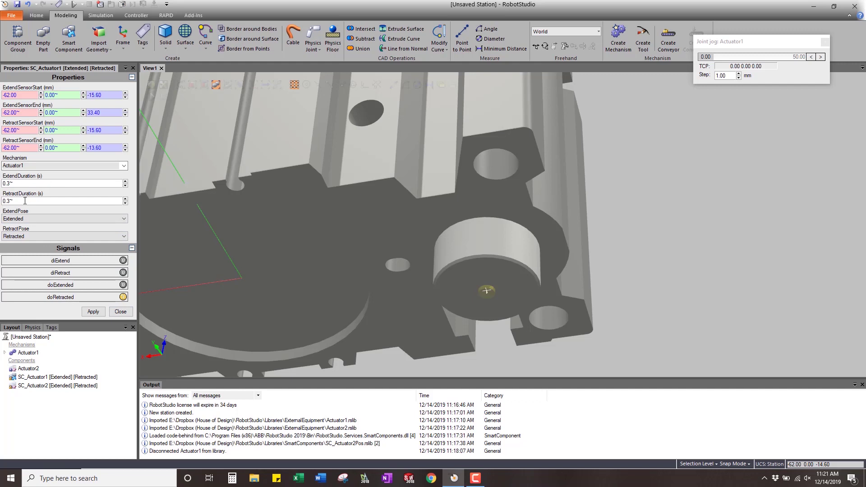
{"action": "left_click", "coordinate": [93, 311]}
{"action": "left_click", "coordinate": [120, 312]}
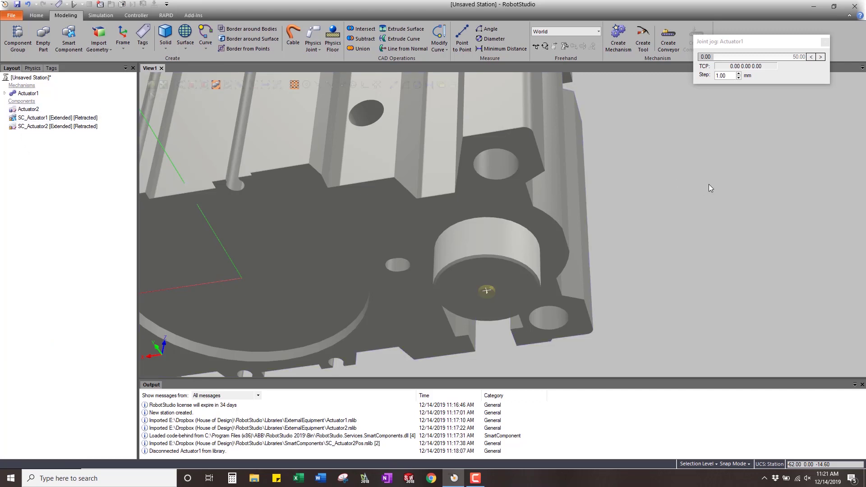
Show the SC_Actuator1 signals in the I/O Simulator and start the simulation
{"action": "scroll", "coordinate": [360, 200], "scroll_direction": "down", "scroll_amount": 5}
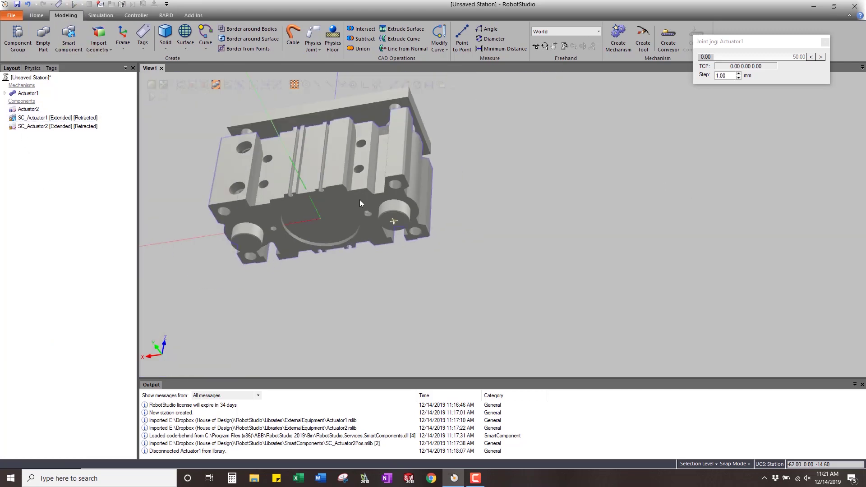
{"action": "left_click_drag", "start_coordinate": [359, 200], "coordinate": [309, 207], "text": "ctrl+shift"}
{"action": "left_click", "coordinate": [100, 15]}
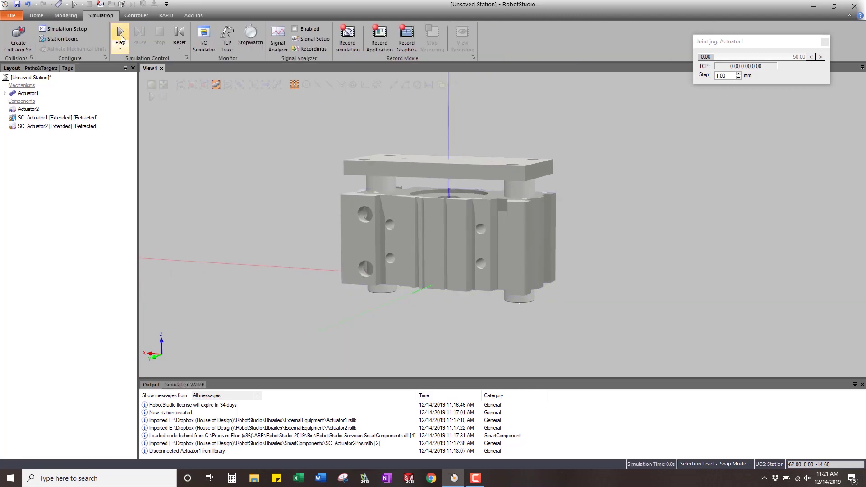
{"action": "left_click", "coordinate": [203, 39]}
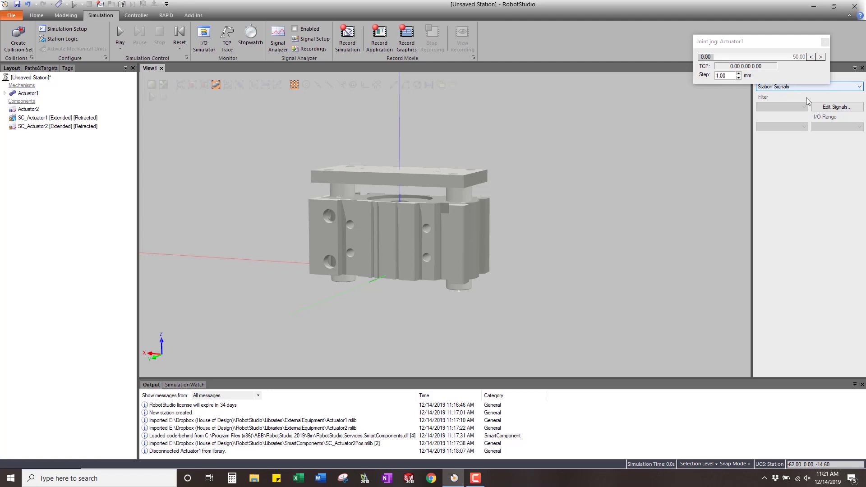
{"action": "left_click", "coordinate": [860, 86]}
{"action": "left_click", "coordinate": [789, 107]}
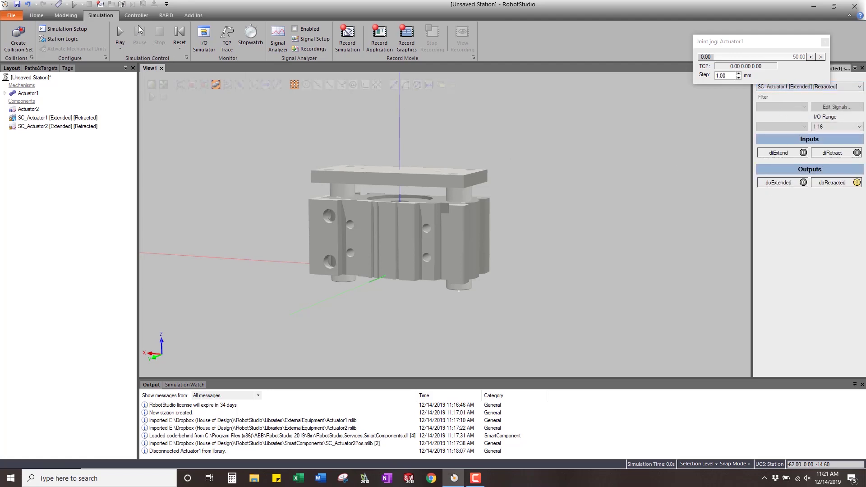
{"action": "left_click", "coordinate": [119, 33]}
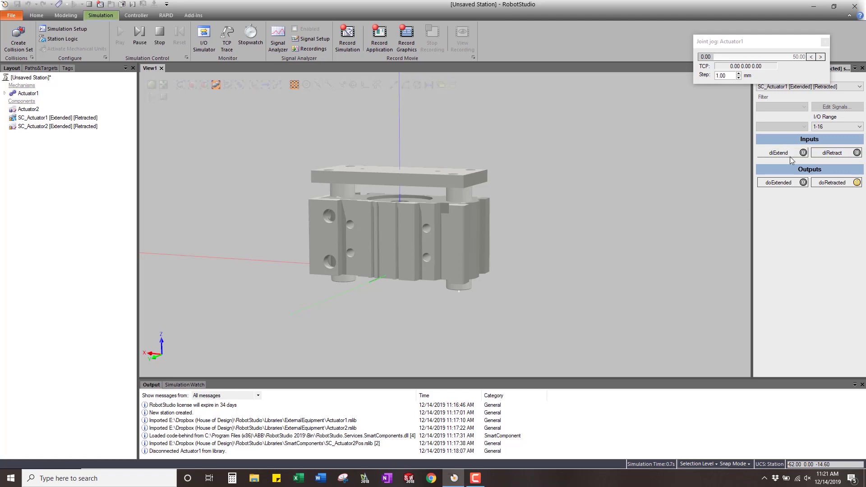